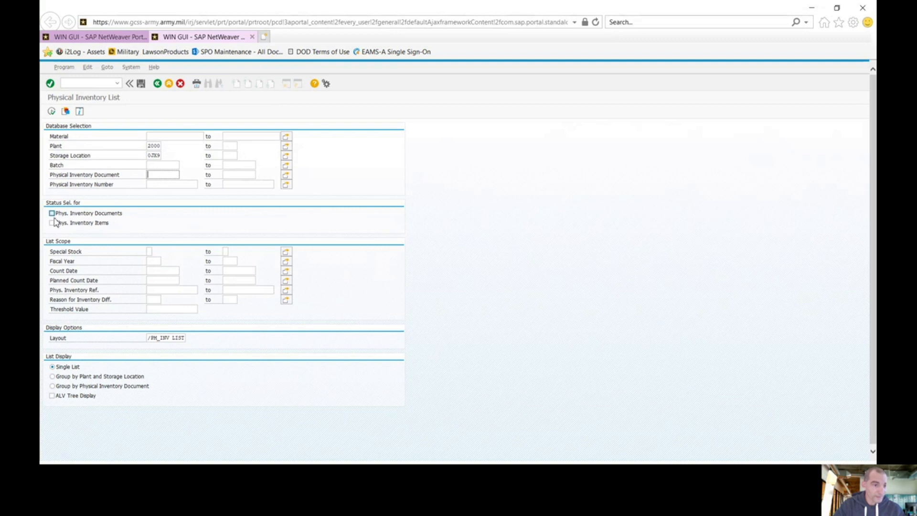
List the physical inventory items for plant 2000, storage location 0JX9, selecting only the item status Not yet counted
click(51, 223)
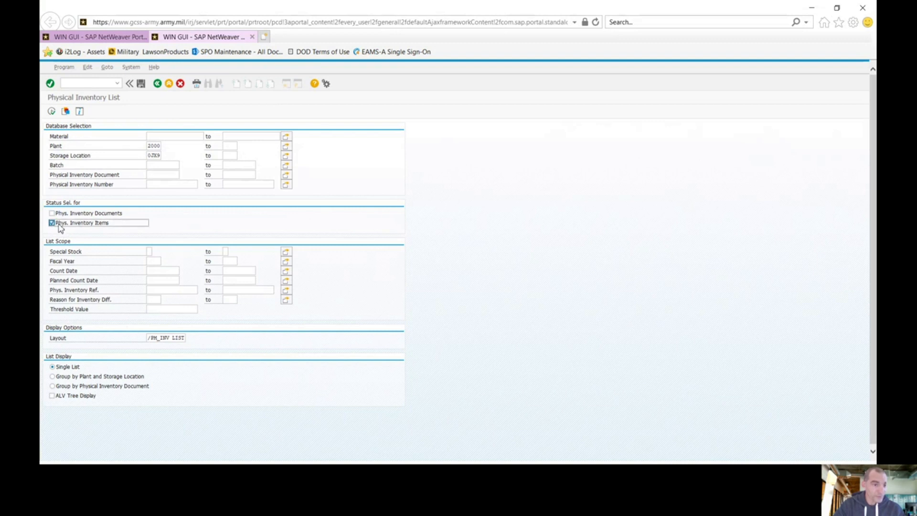
click(51, 112)
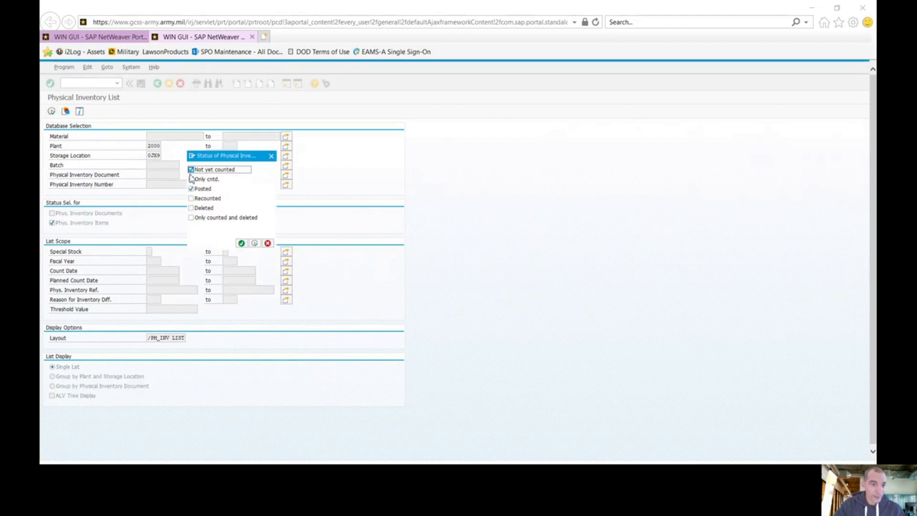
click(191, 179)
click(192, 190)
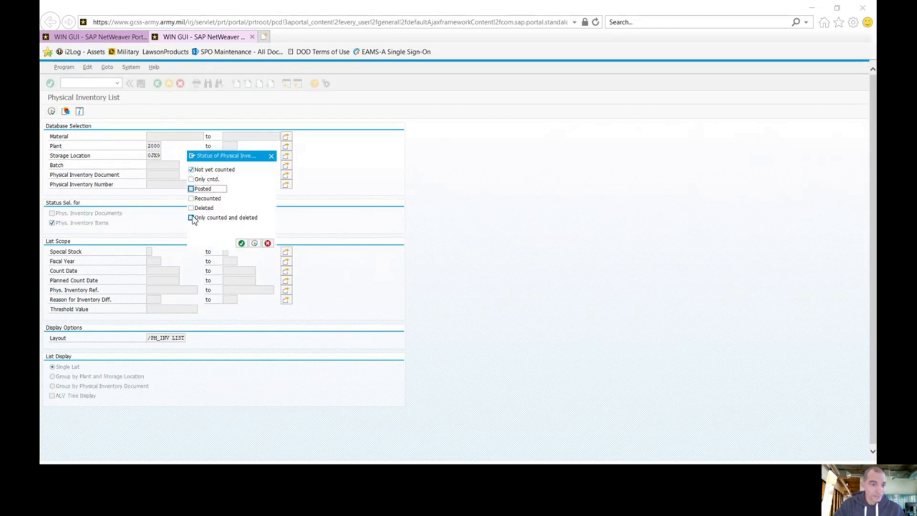
click(242, 244)
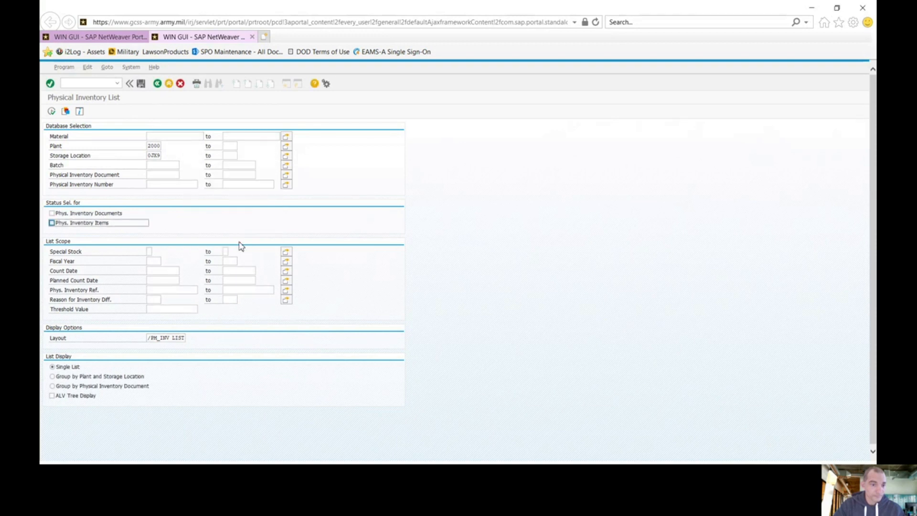
click(51, 111)
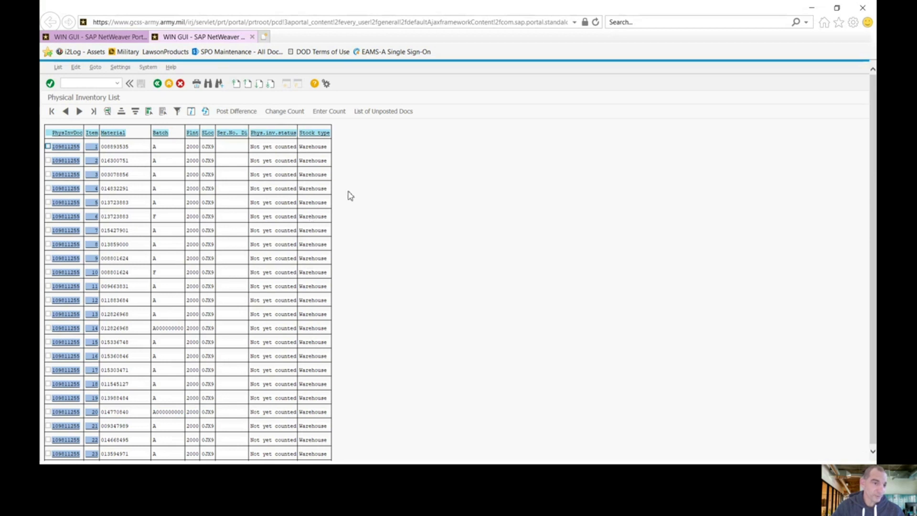
Select all listed uncounted items, delete their physical inventory document from the change-document screen, and refresh the list
click(49, 147)
click(150, 113)
click(99, 68)
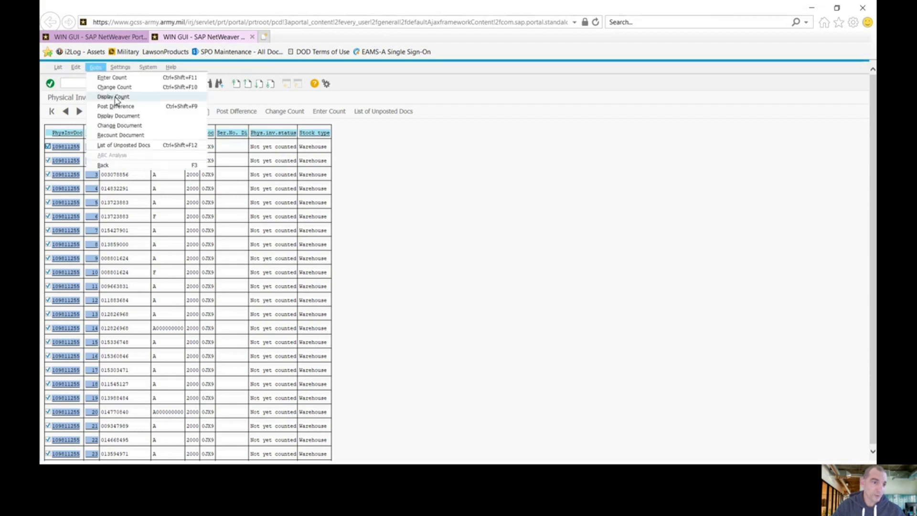
click(123, 126)
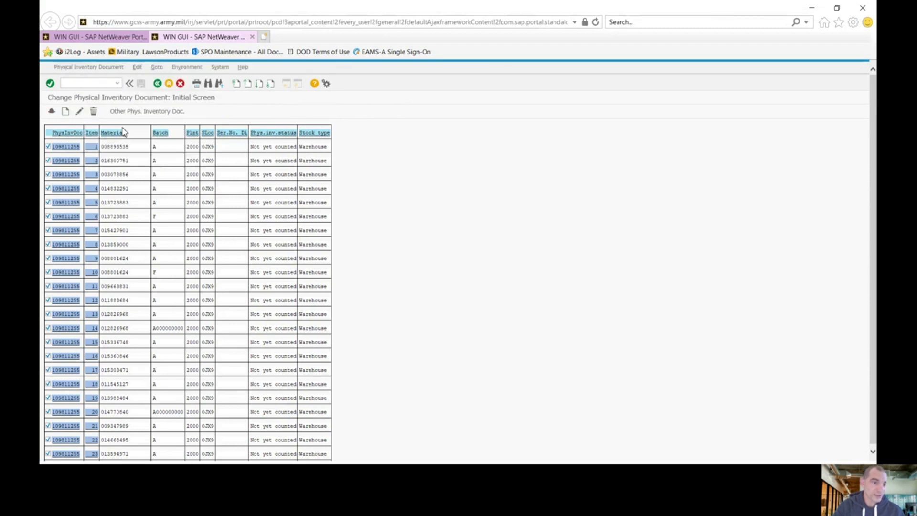
click(93, 110)
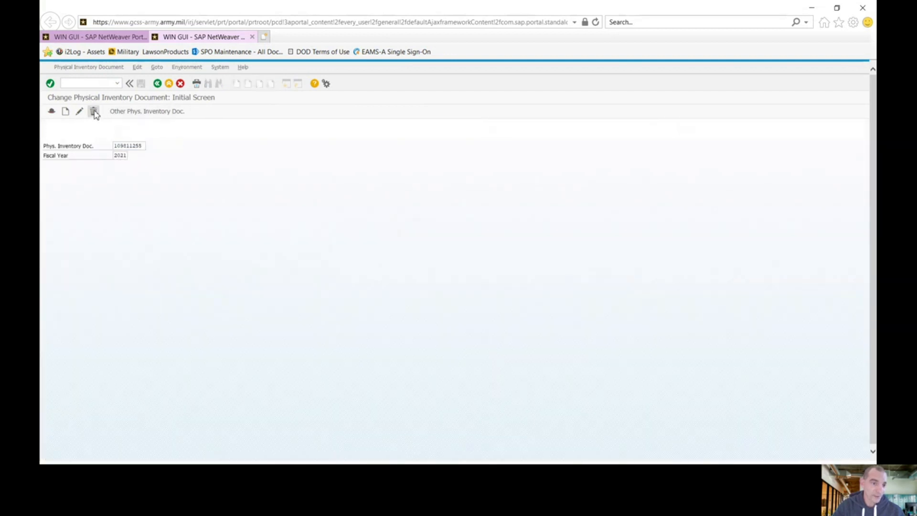
click(152, 218)
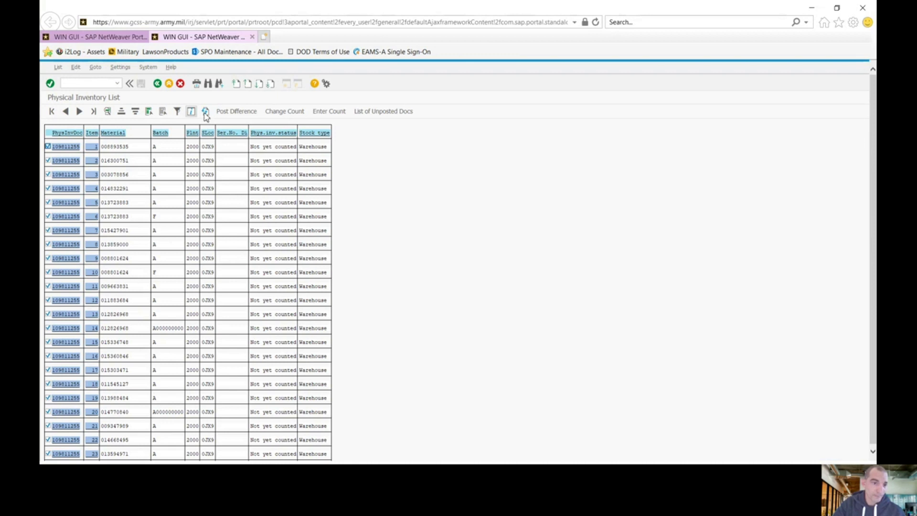
click(205, 112)
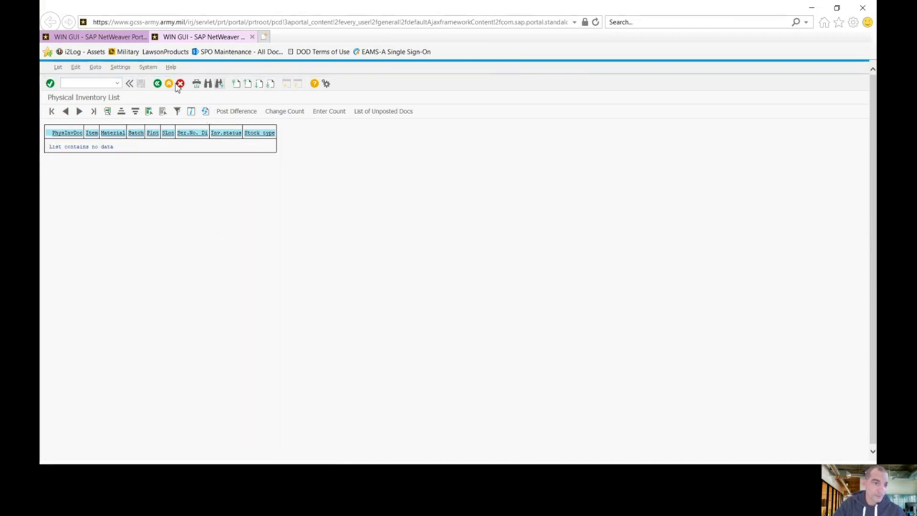
Return to the list selection, clear the Physical Inventory Document number, and rerun the list for storage location 0JX9
click(157, 84)
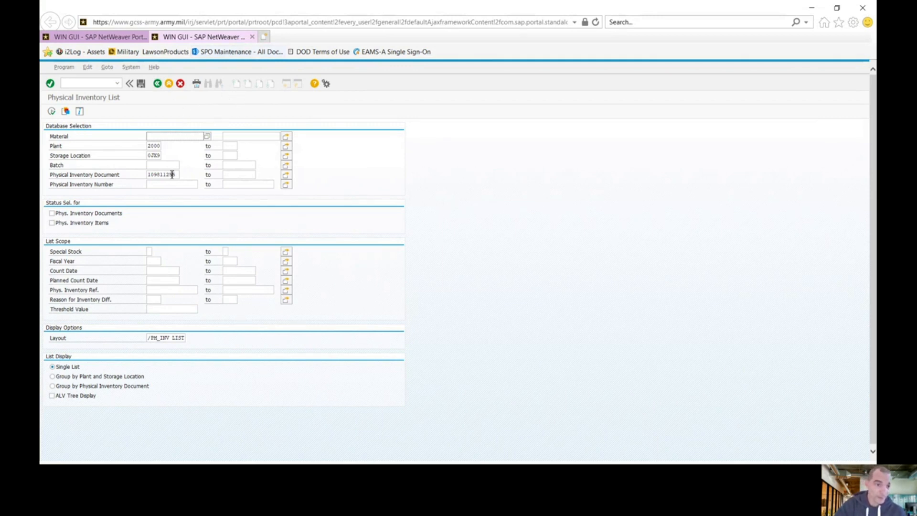
drag(180, 175, 86, 185)
key(BackSpace)
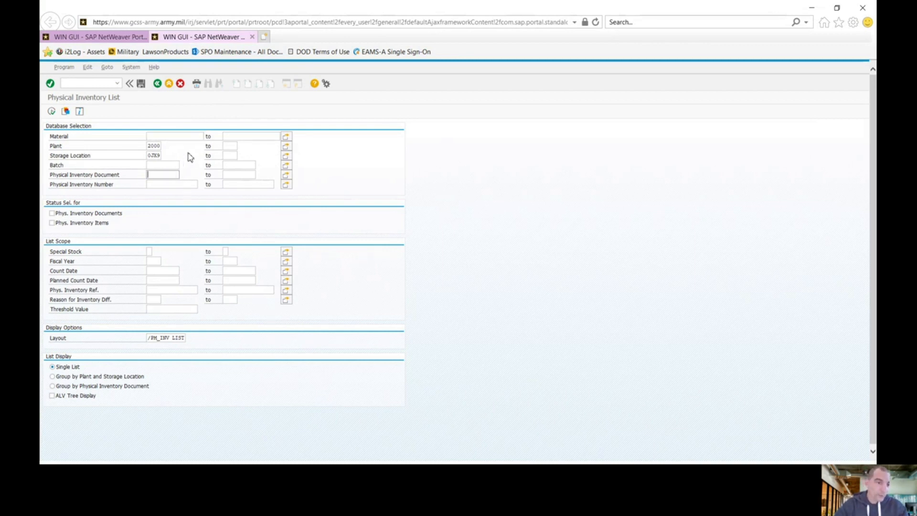
click(52, 111)
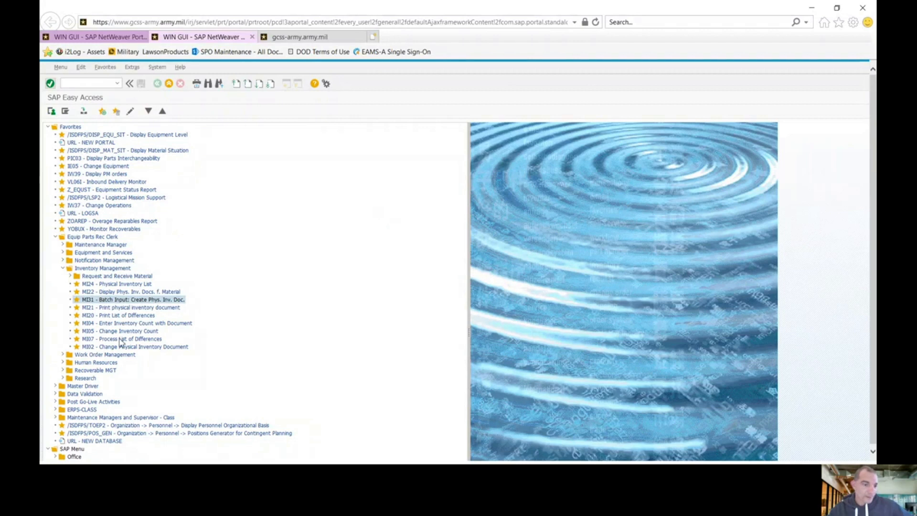
Open MI31 for creating physical inventory documents and exclude Materials Marked for Deletion from the selection
double_click(165, 299)
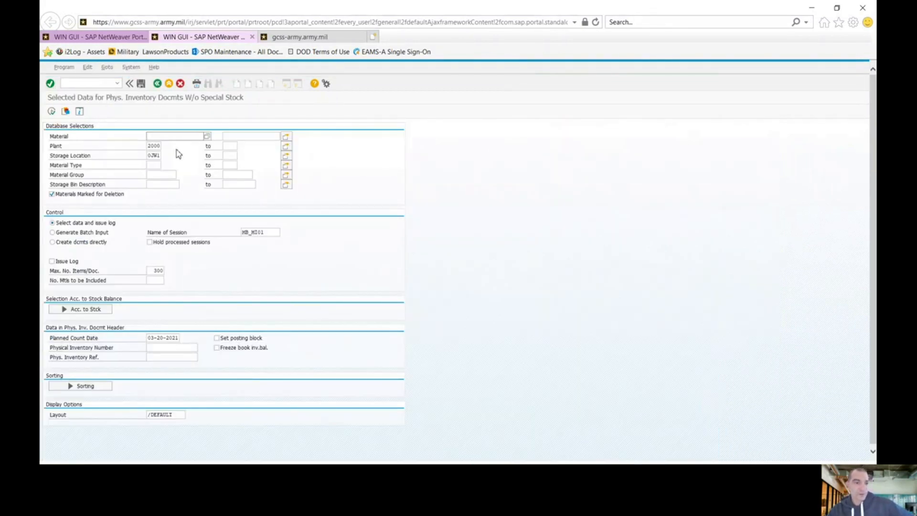
click(152, 147)
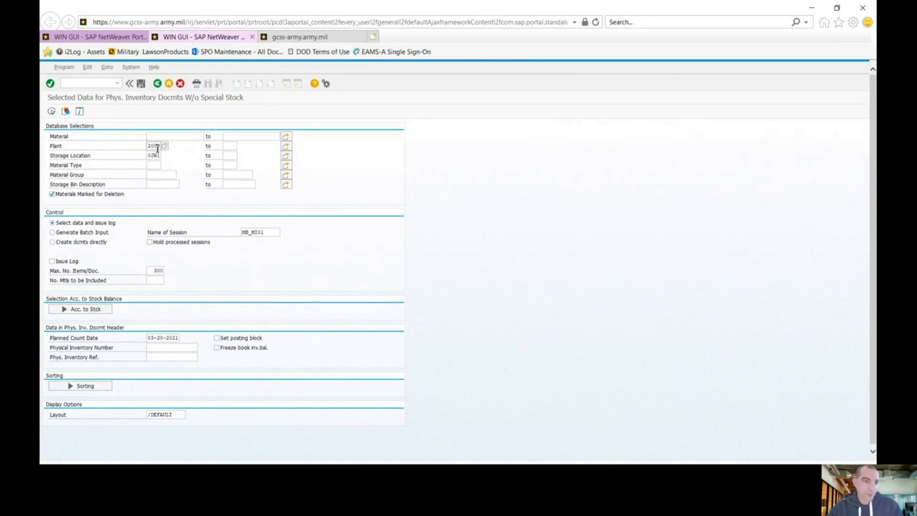
click(157, 155)
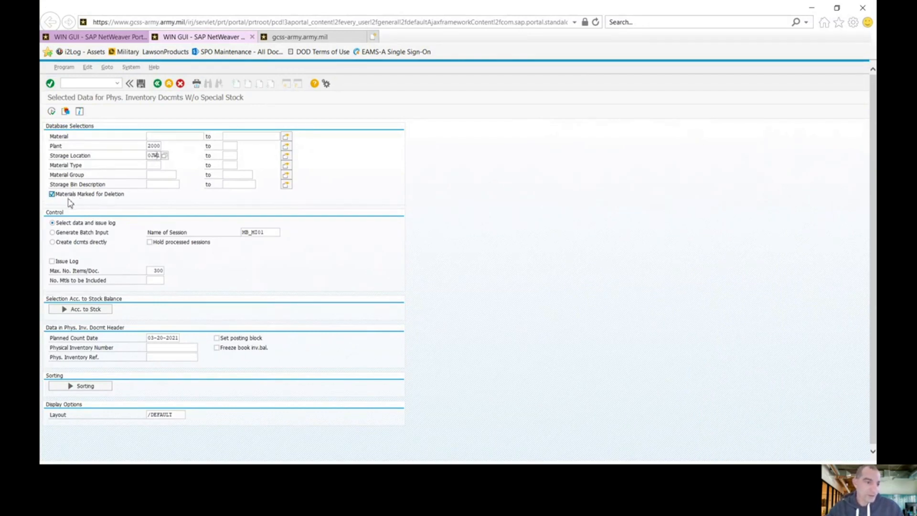
click(52, 196)
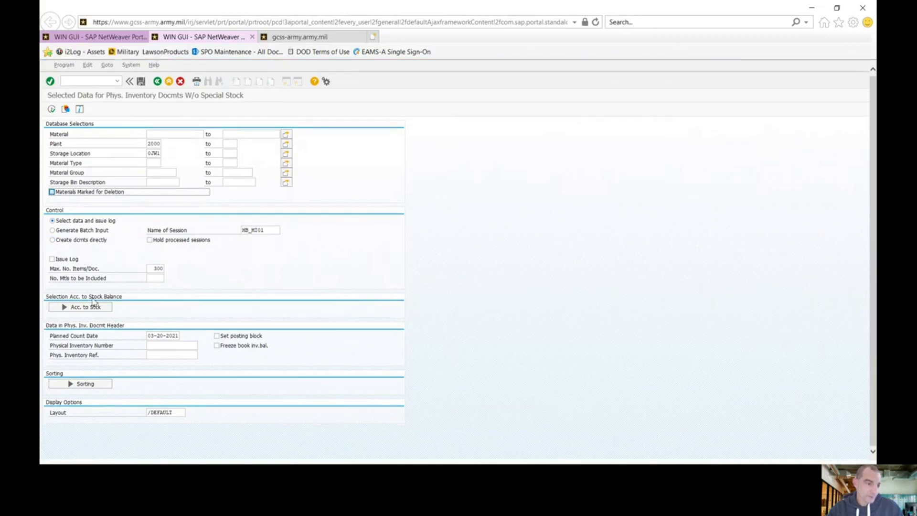
Restrict the selection according to stock balance to Only Materials W/o Zero Stock
click(70, 311)
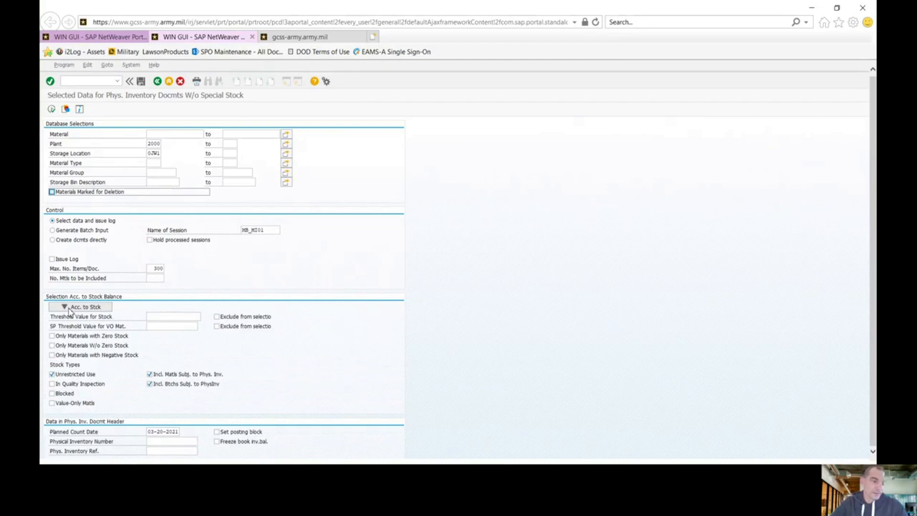
click(52, 346)
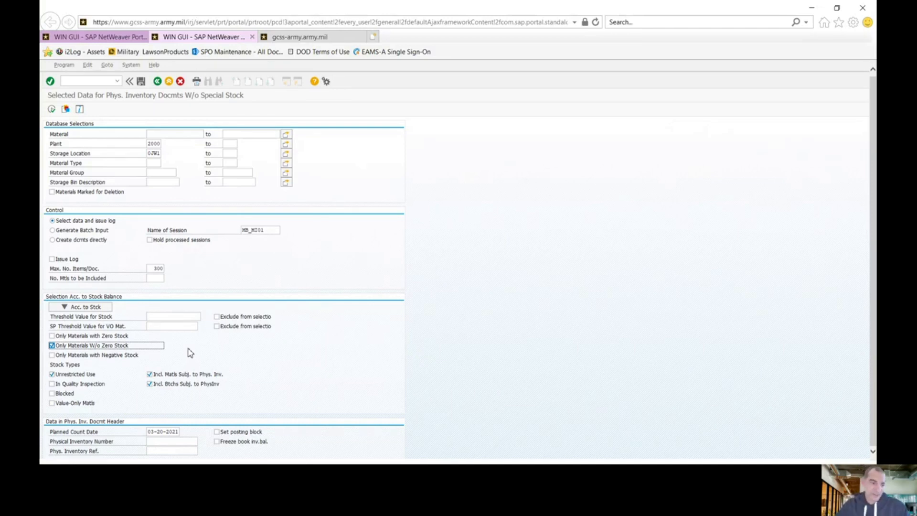
click(85, 309)
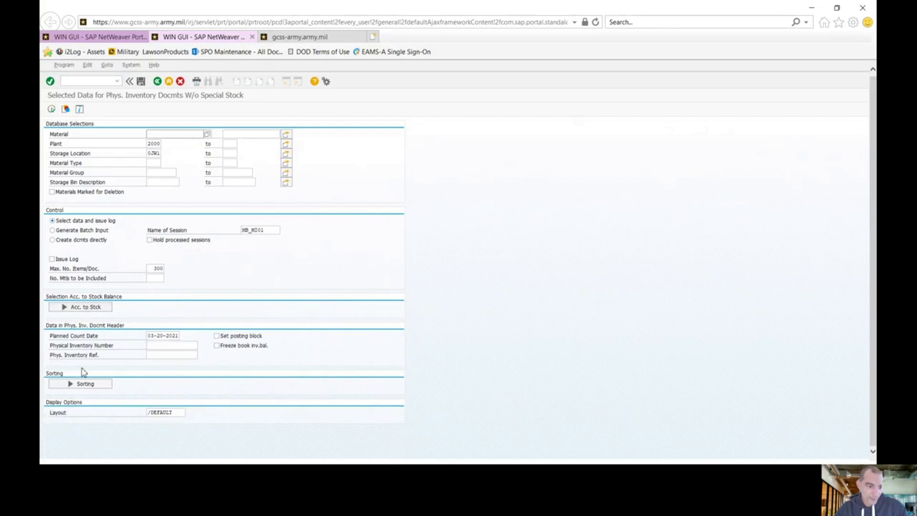
Set the sorting to Plant - SLoc. - Stor. Bin Description - Material and execute the data selection
click(78, 384)
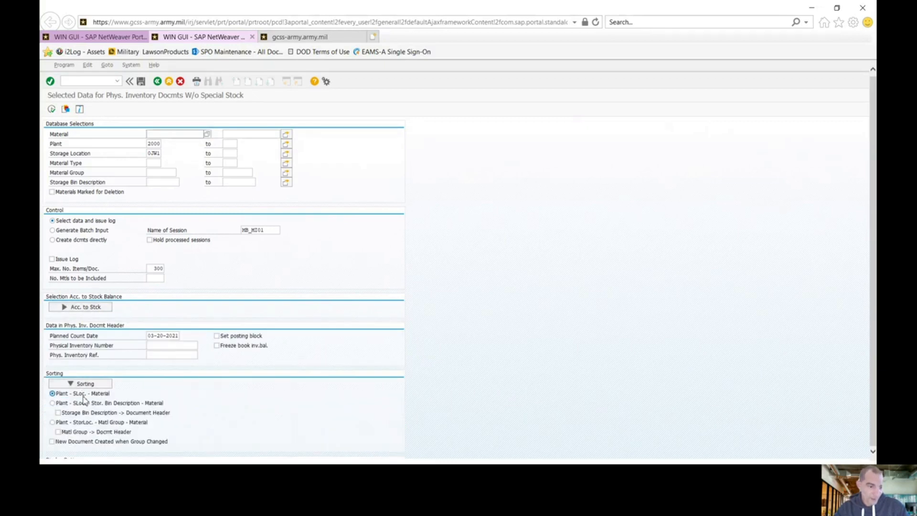
click(54, 402)
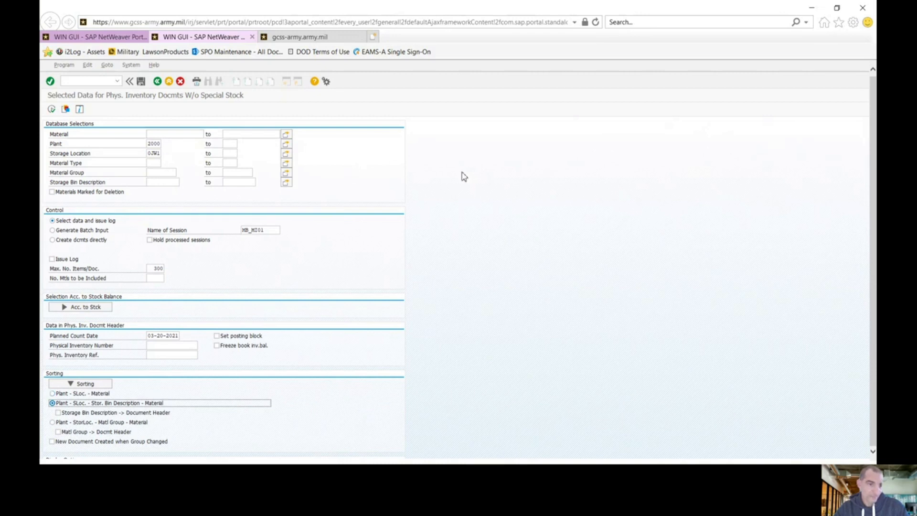
scroll(464, 177, up, 1)
click(51, 110)
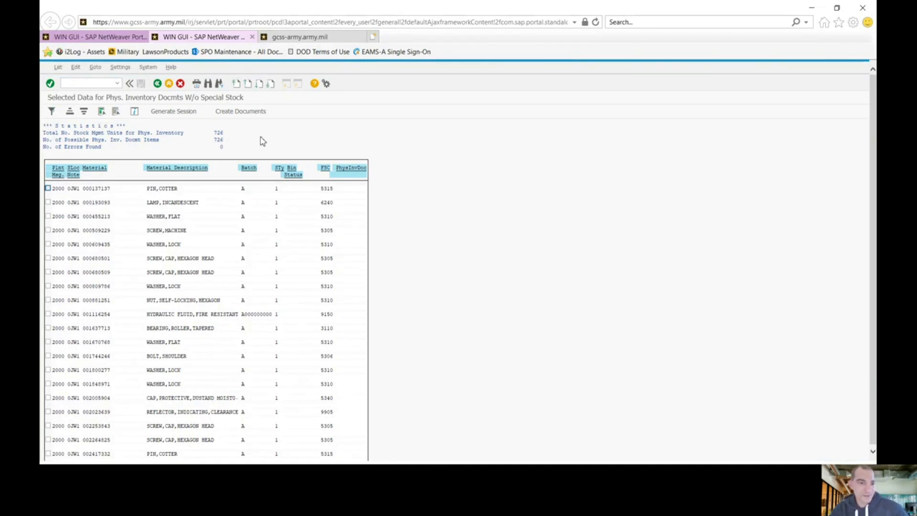
Create physical inventory documents directly for all listed materials and review the result overview of the created documents
click(103, 113)
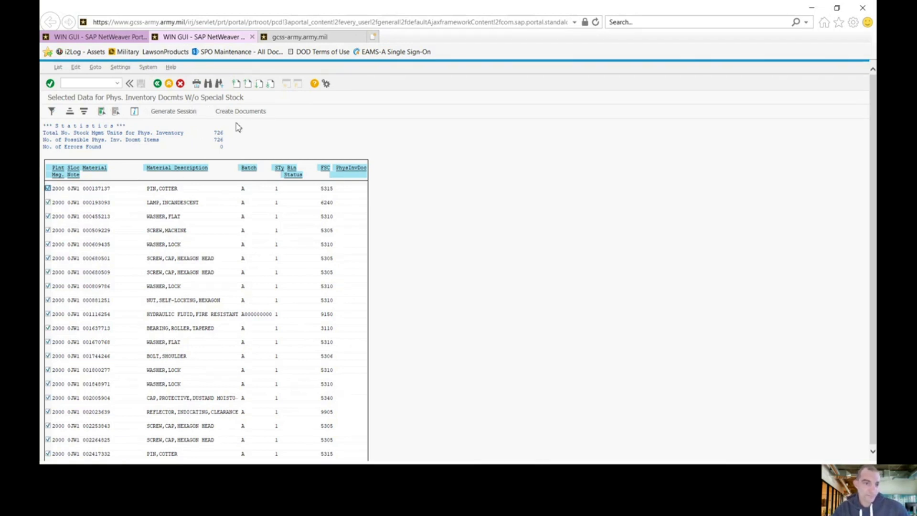
click(240, 111)
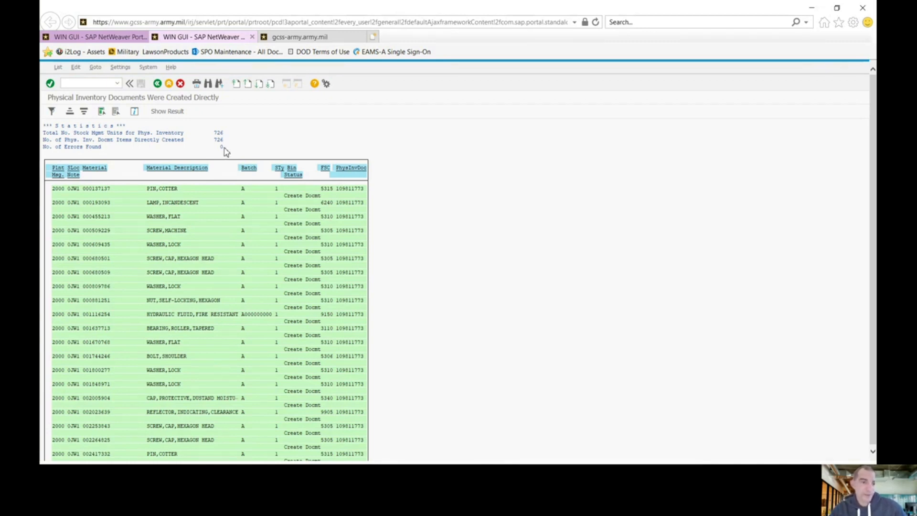
click(177, 114)
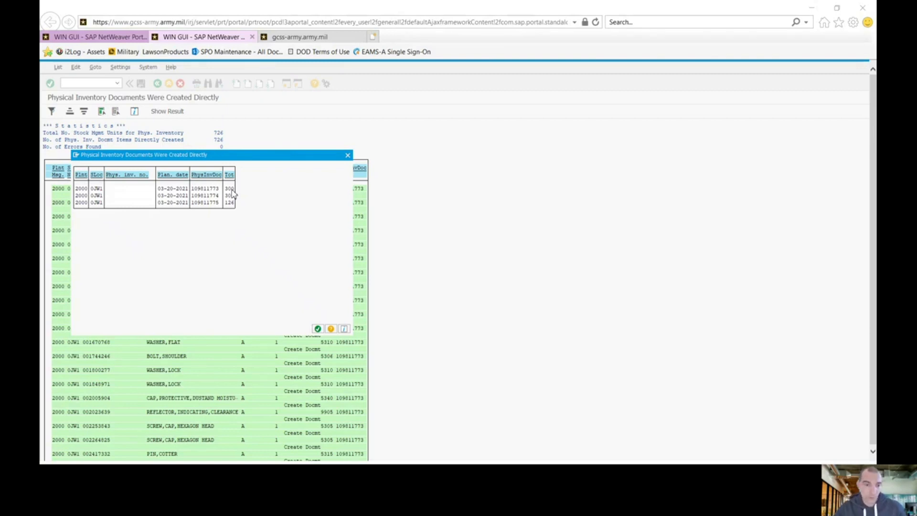
drag(292, 156, 565, 127)
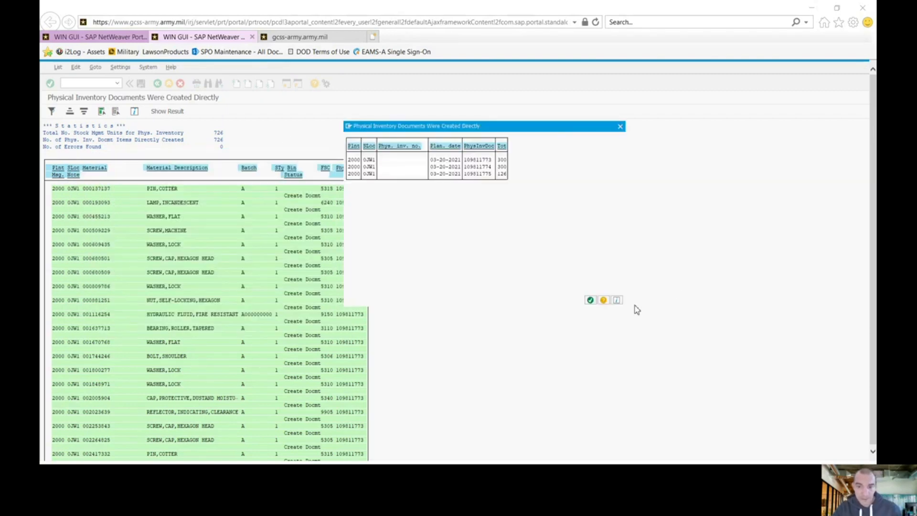
click(590, 301)
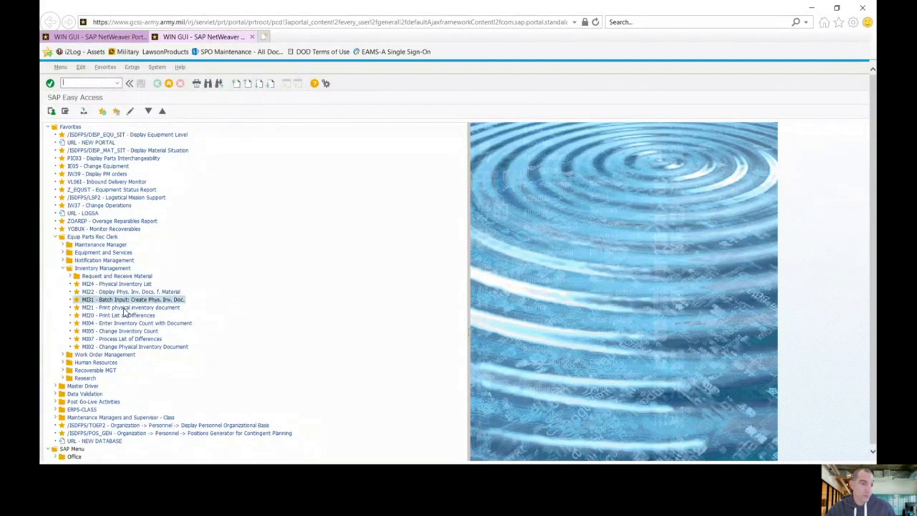
Open MI21 and display the print preview for the prefilled physical inventory document, storage location 0JW1, on output device LOCL
click(124, 308)
double_click(136, 309)
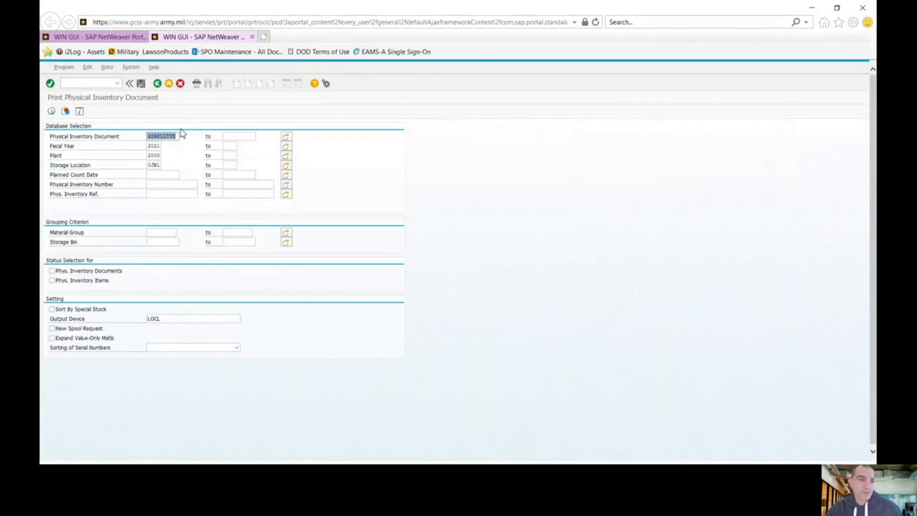
click(180, 137)
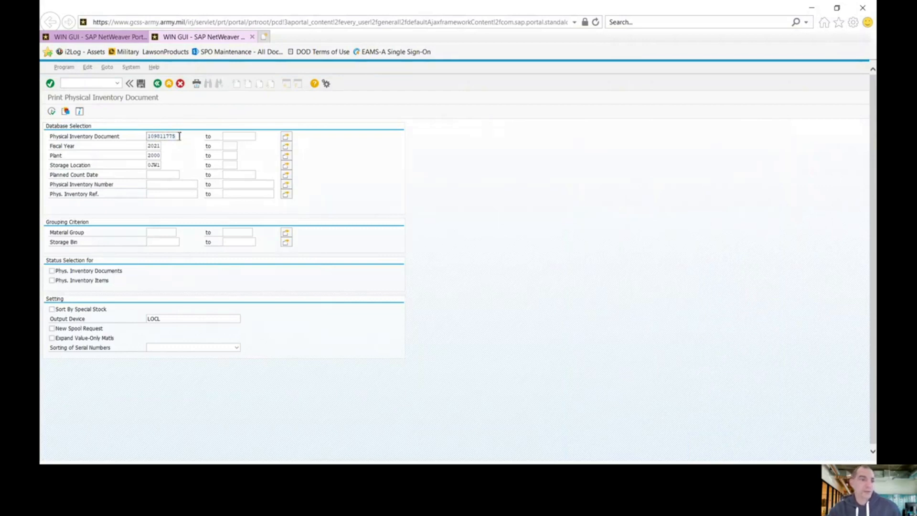
drag(178, 136, 147, 138)
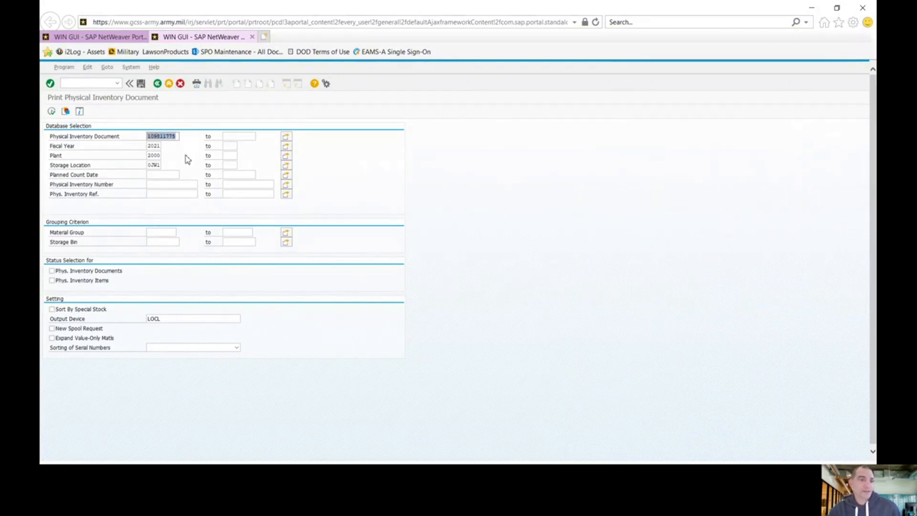
click(52, 112)
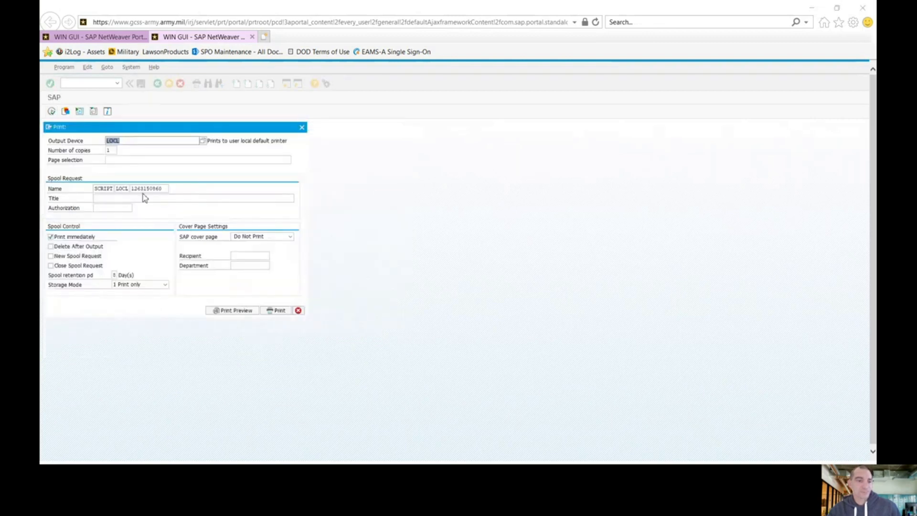
click(236, 311)
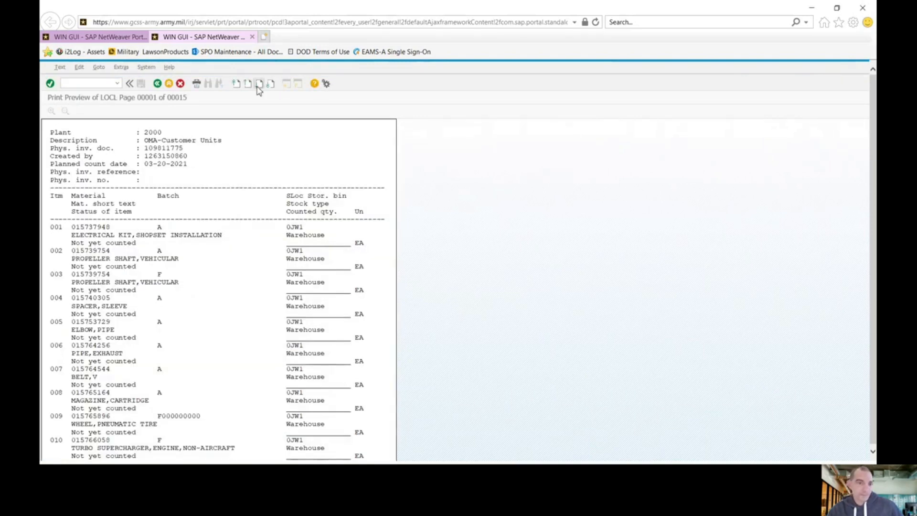
Page through the count sheet preview to page 3 and return to page 1
click(258, 86)
click(258, 86)
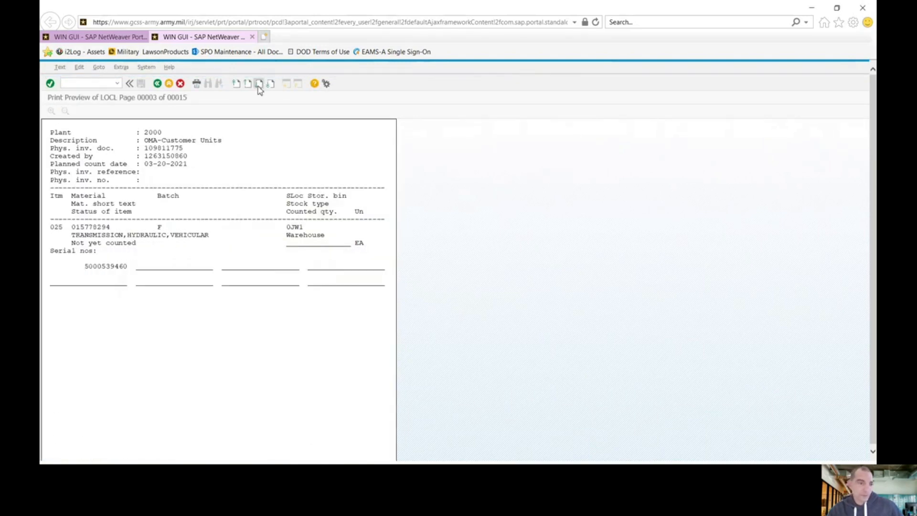
click(247, 87)
click(246, 88)
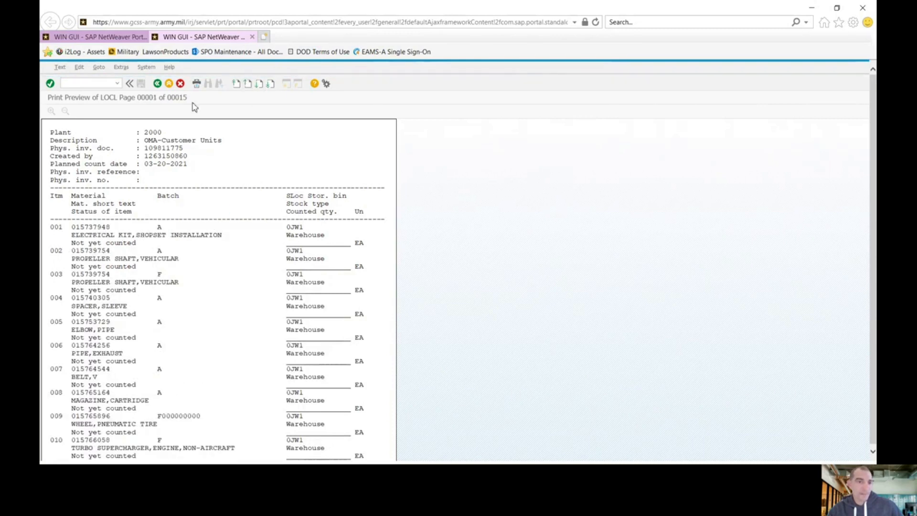
Print the previewed count sheets, and open the prefilled physical inventory document for count entry with MI04
click(197, 84)
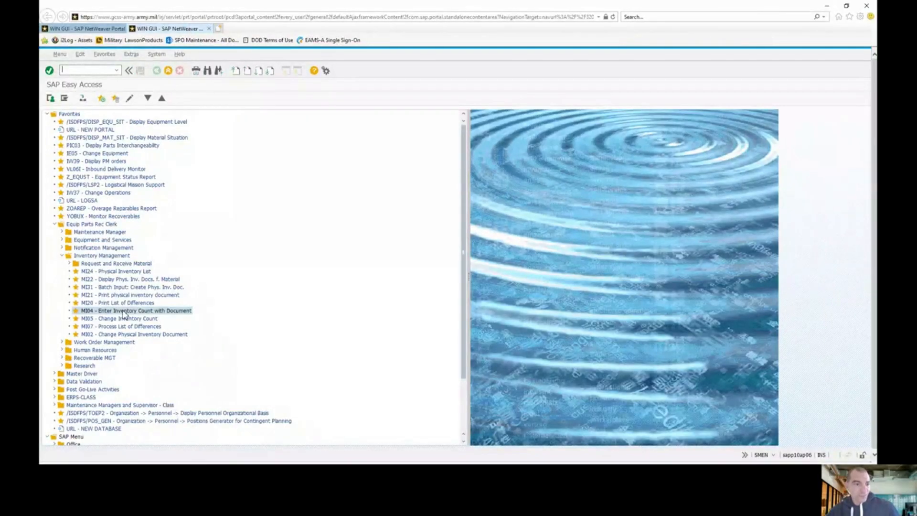
double_click(178, 311)
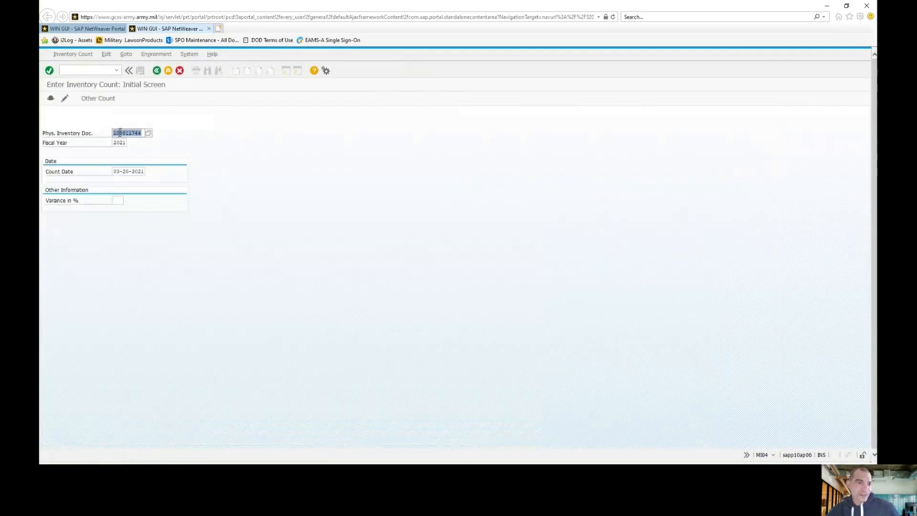
click(145, 134)
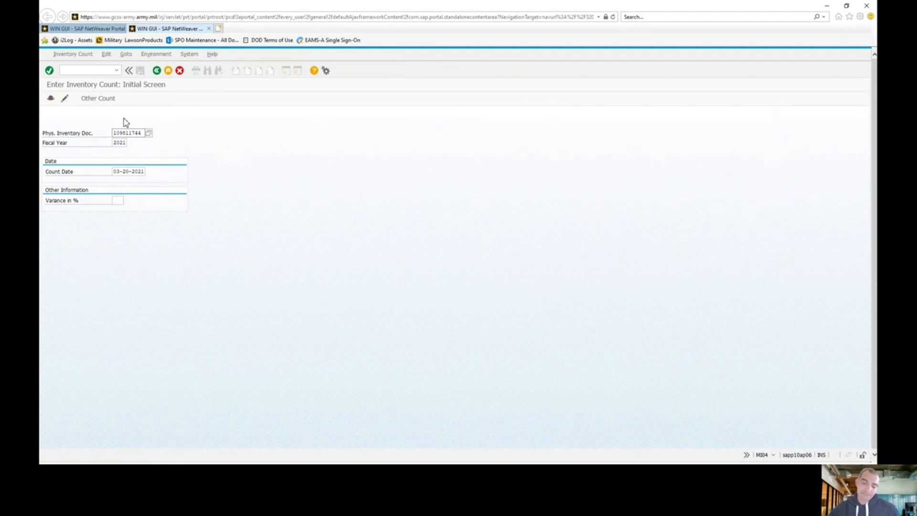
key(Return)
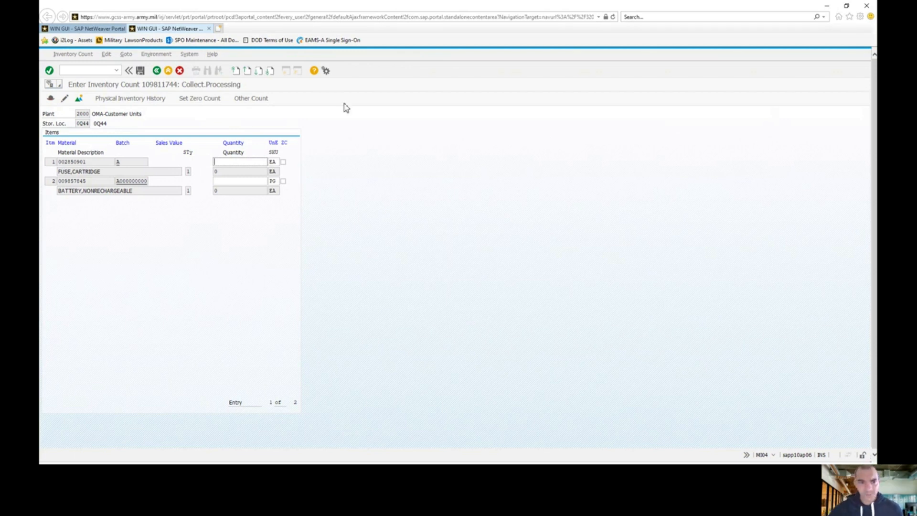
Mark the fuse cartridge as a zero count, enter 5 PG for the nonrechargeable battery, and save the inventory count
click(284, 162)
click(252, 184)
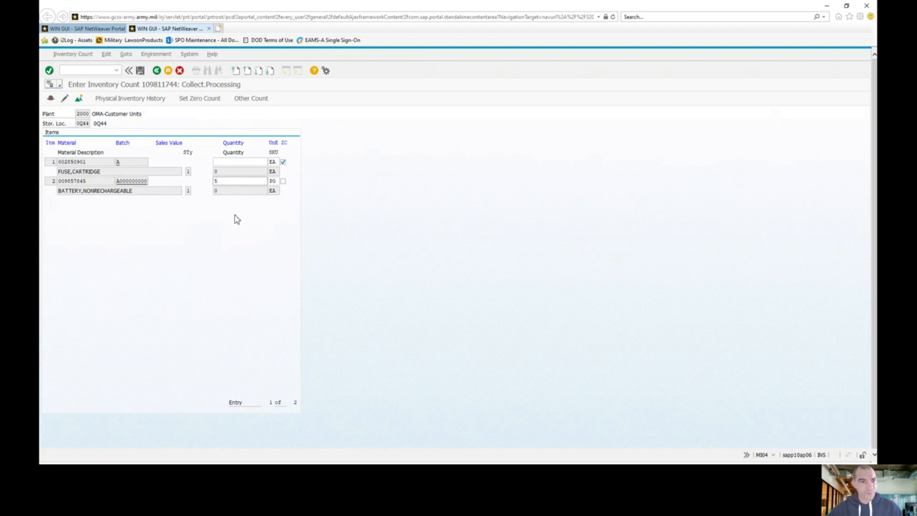
key(Return)
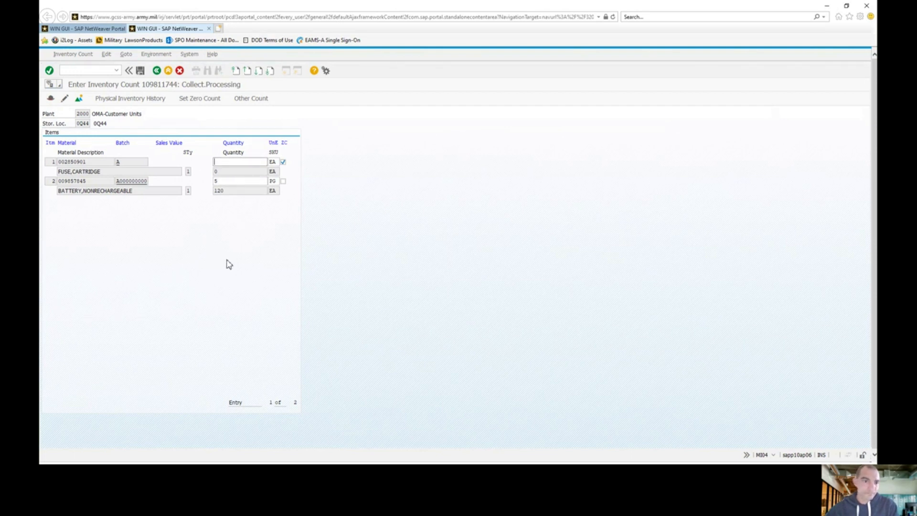
click(140, 71)
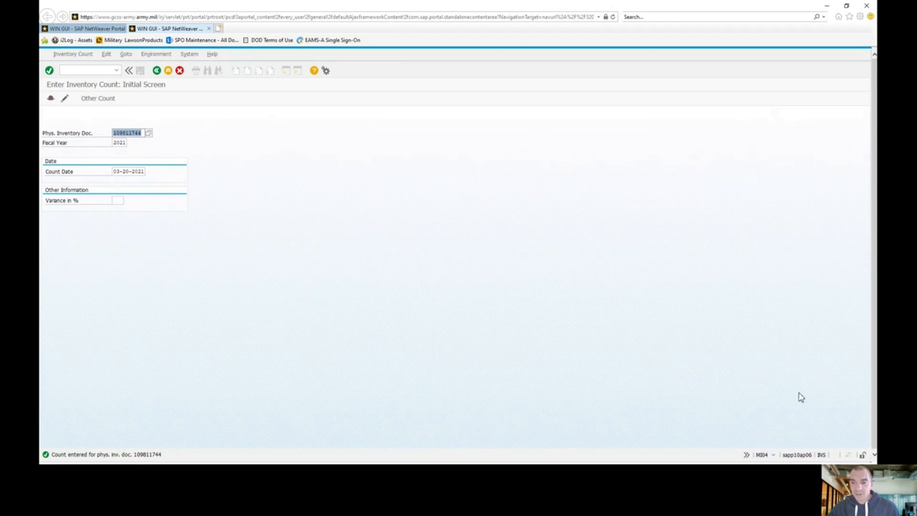
Run the MI20 list of differences for plant 2000, storage location 0Q44 and the prefilled physical inventory document
click(159, 73)
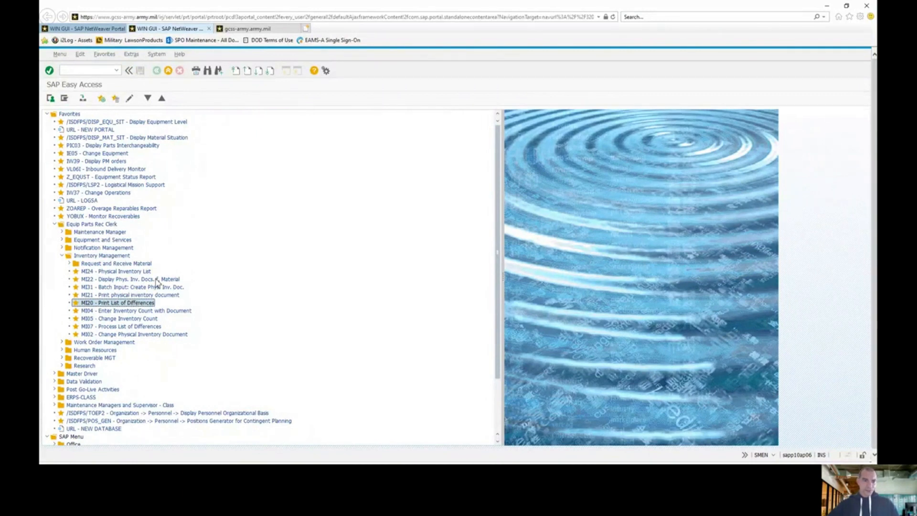
double_click(138, 304)
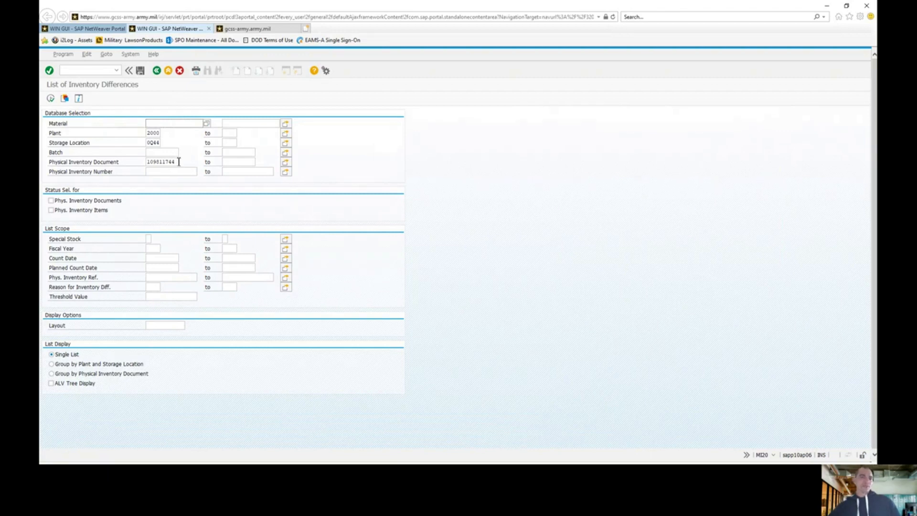
drag(179, 162, 149, 167)
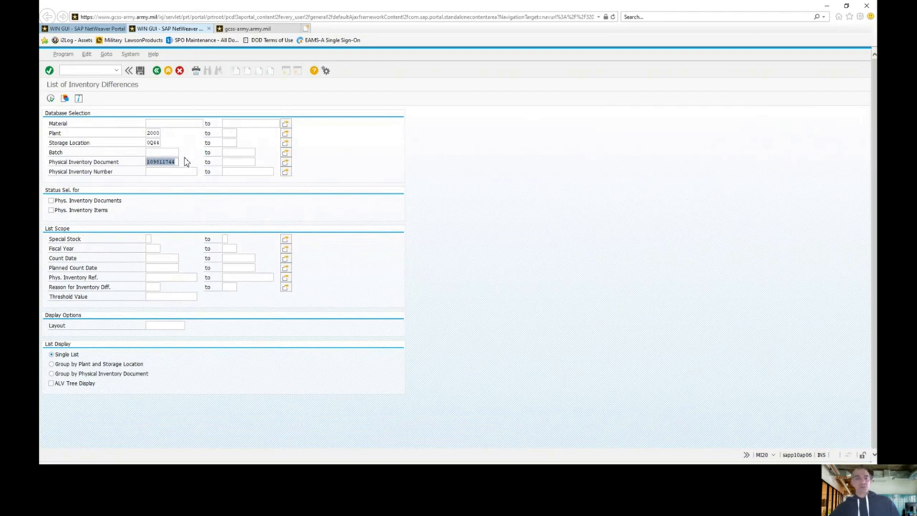
click(156, 132)
click(155, 143)
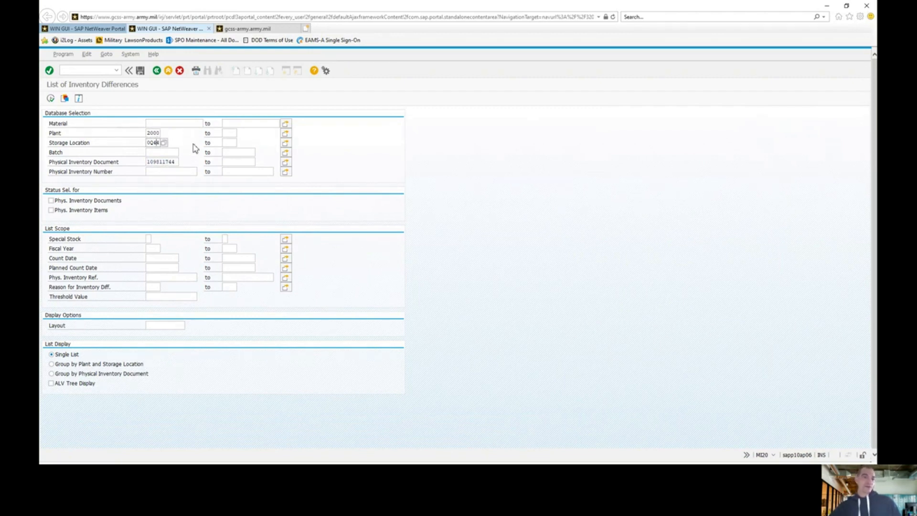
click(51, 98)
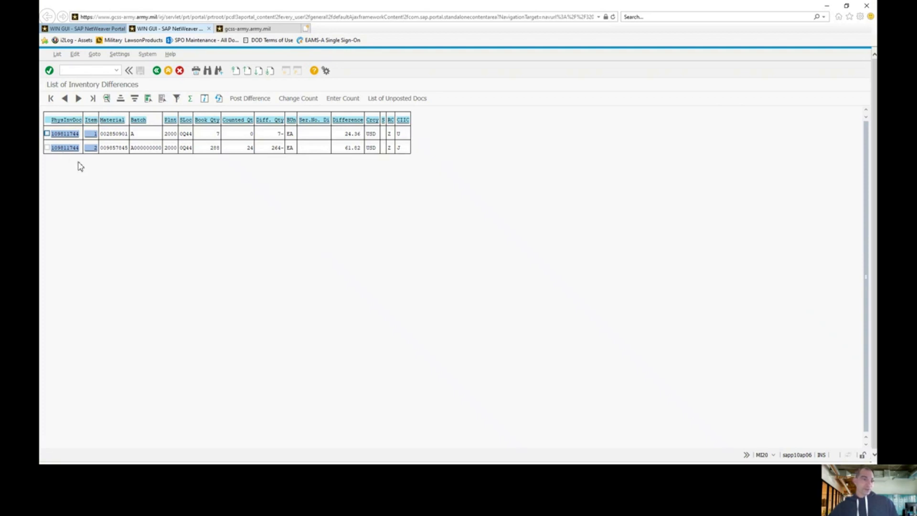
Change the inventory count of item 2, the nonrechargeable battery, to 2 PG from the differences list and save it
click(47, 148)
click(296, 100)
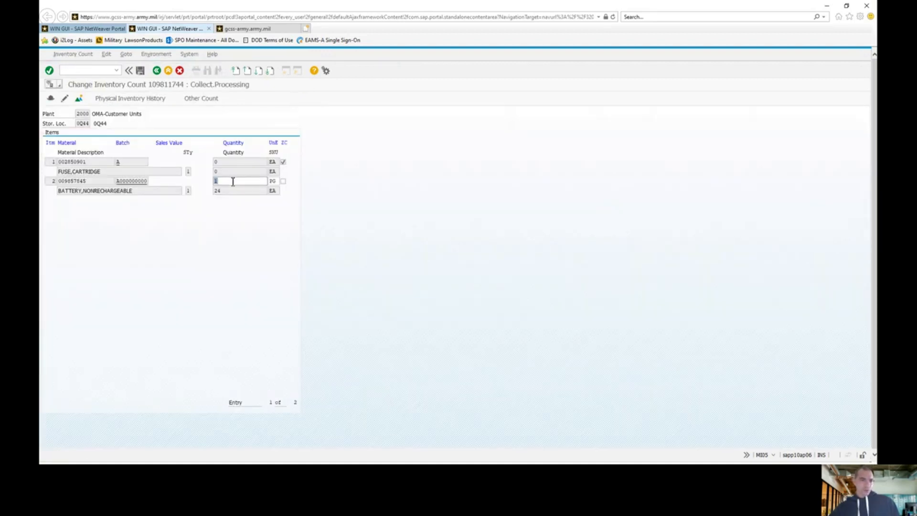
key(BackSpace)
text(2)
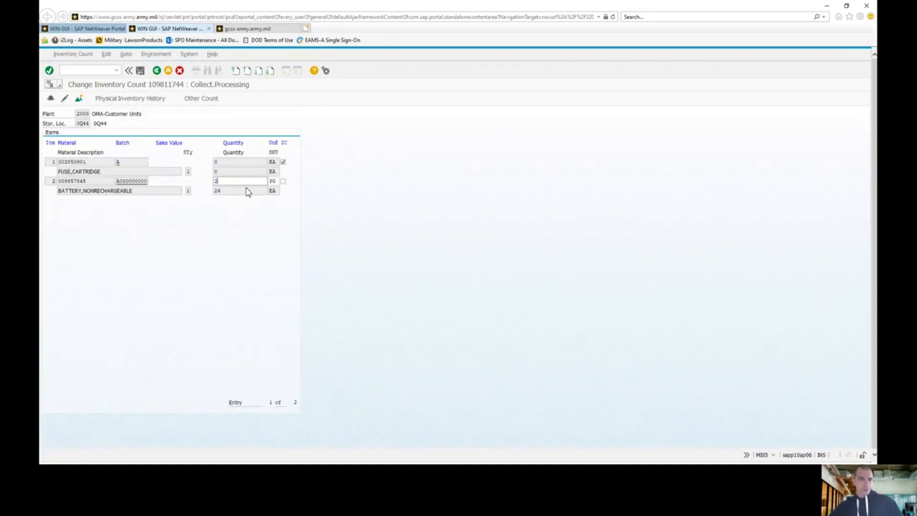
key(Return)
click(141, 72)
Refresh the list of inventory differences and print it on SAP printer LOCL
click(218, 99)
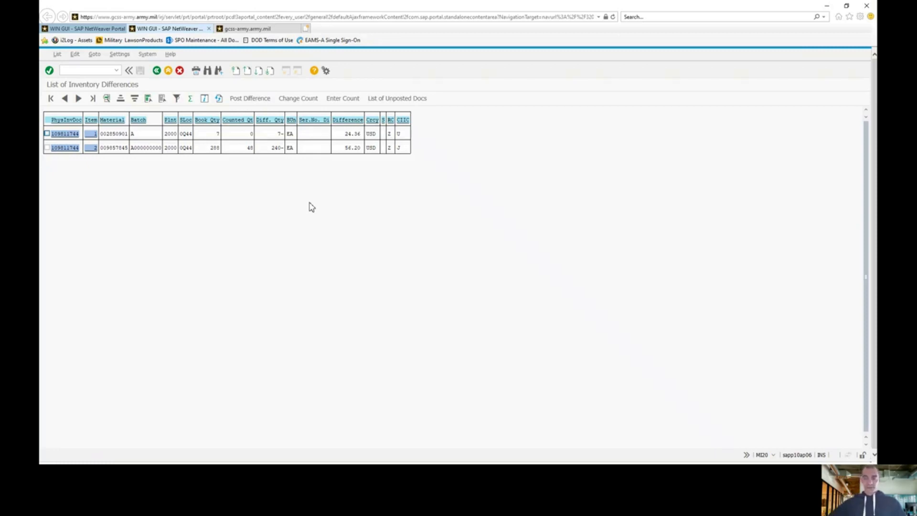
click(196, 72)
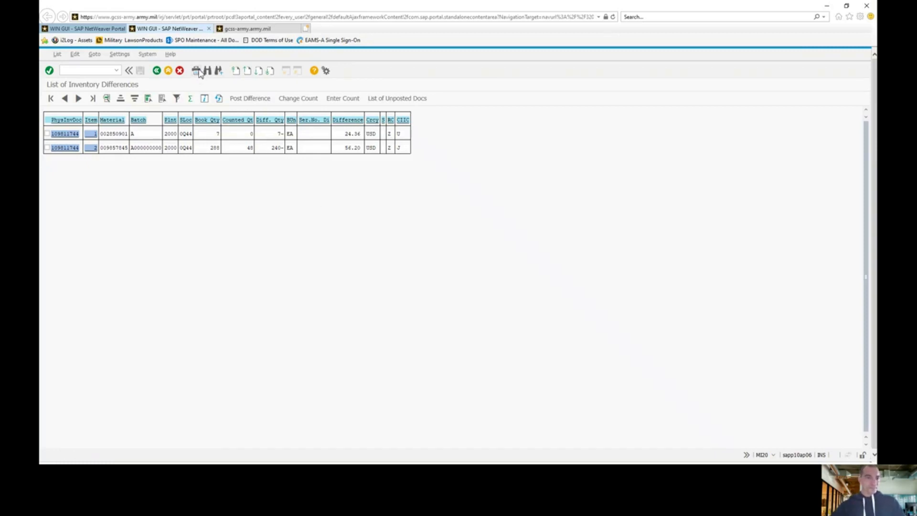
click(190, 211)
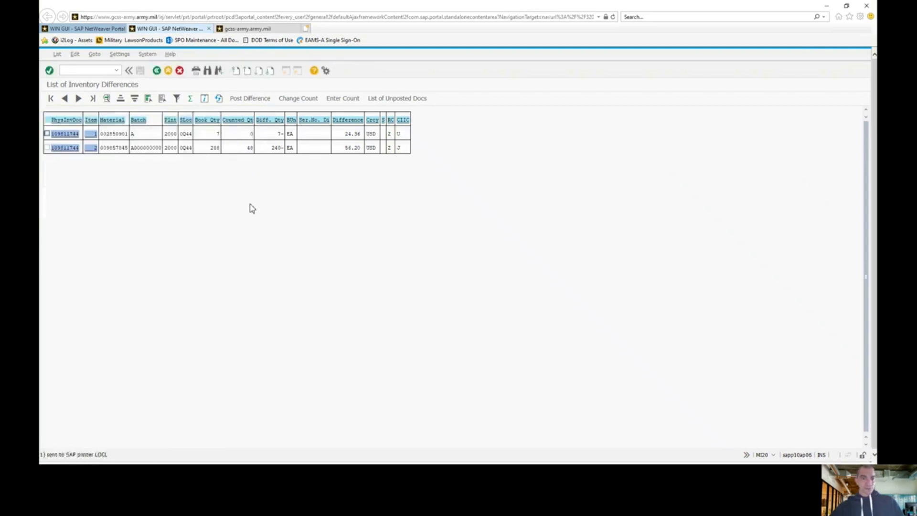